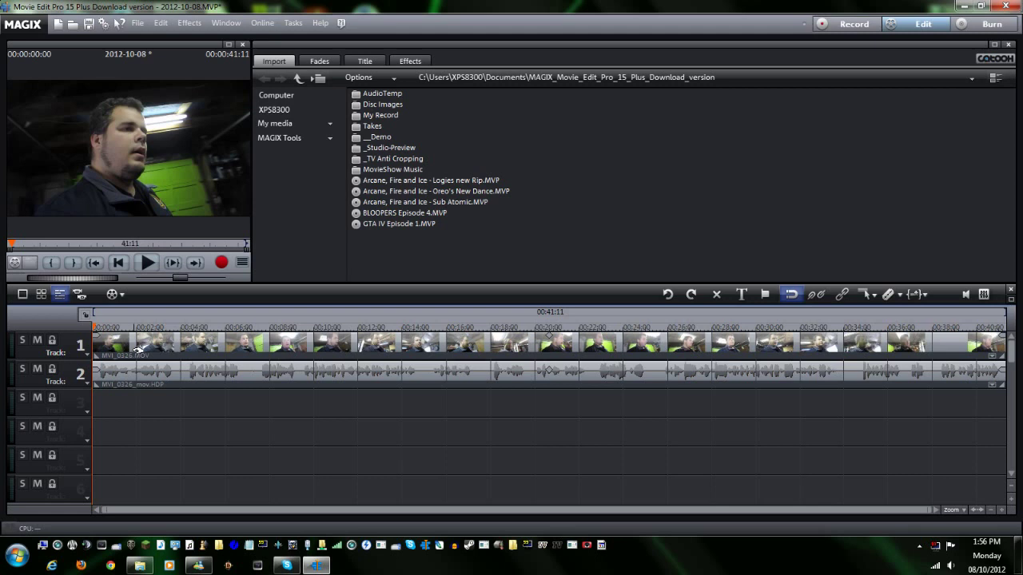
- Preview the driving clip from about the 7-second mark
{"action": "left_click", "coordinate": [254, 327]}
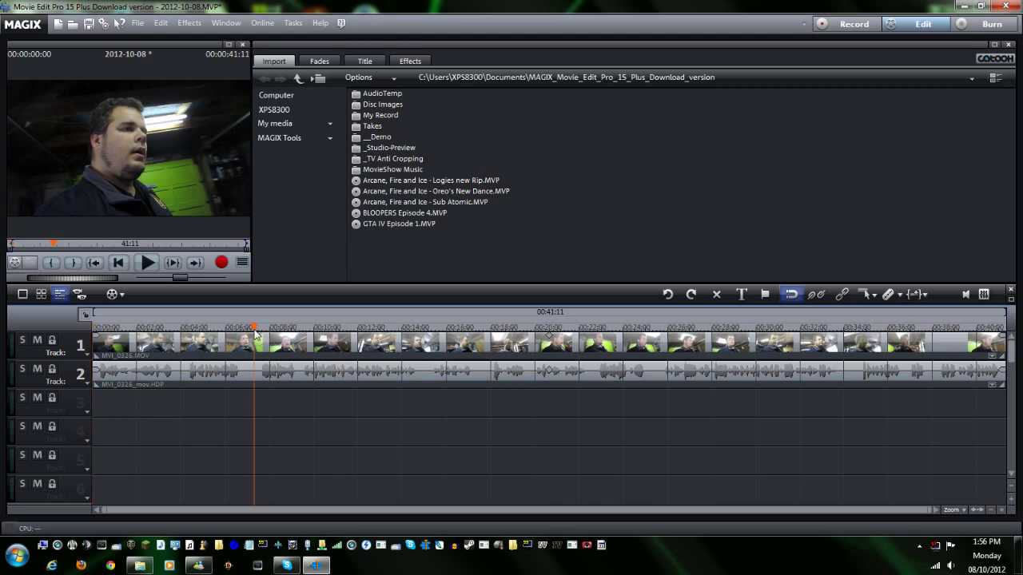
{"action": "key", "text": "space"}
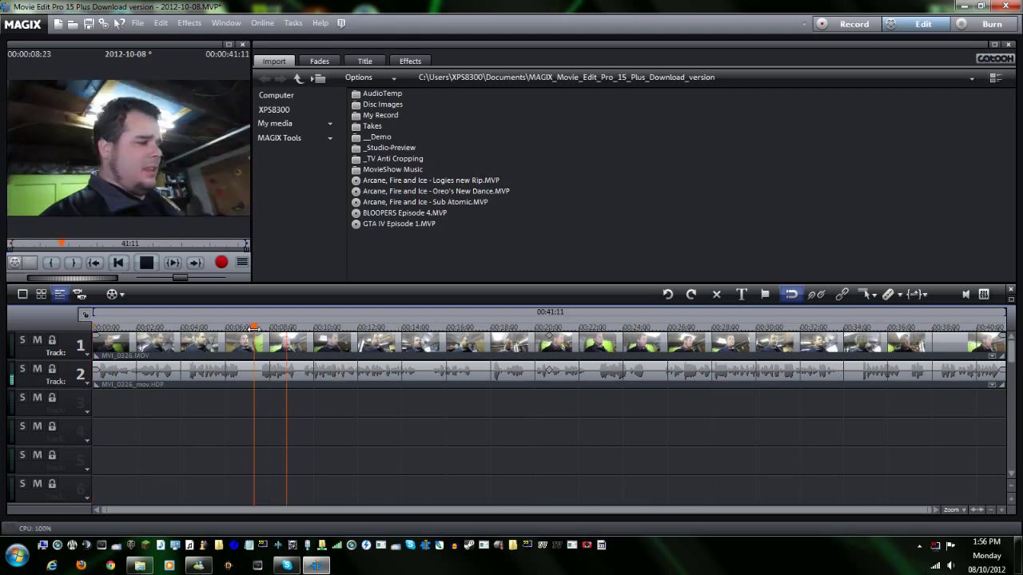
{"action": "key", "text": "space"}
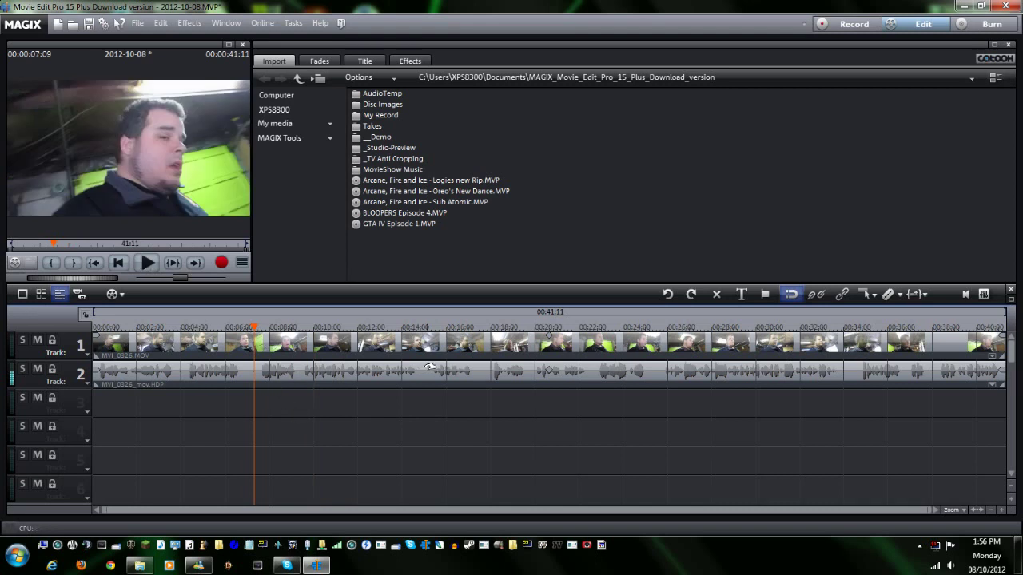
- Cut out the range 00:00:15:07 to 00:00:17:15 on both video and audio tracks
{"action": "left_click", "coordinate": [429, 327]}
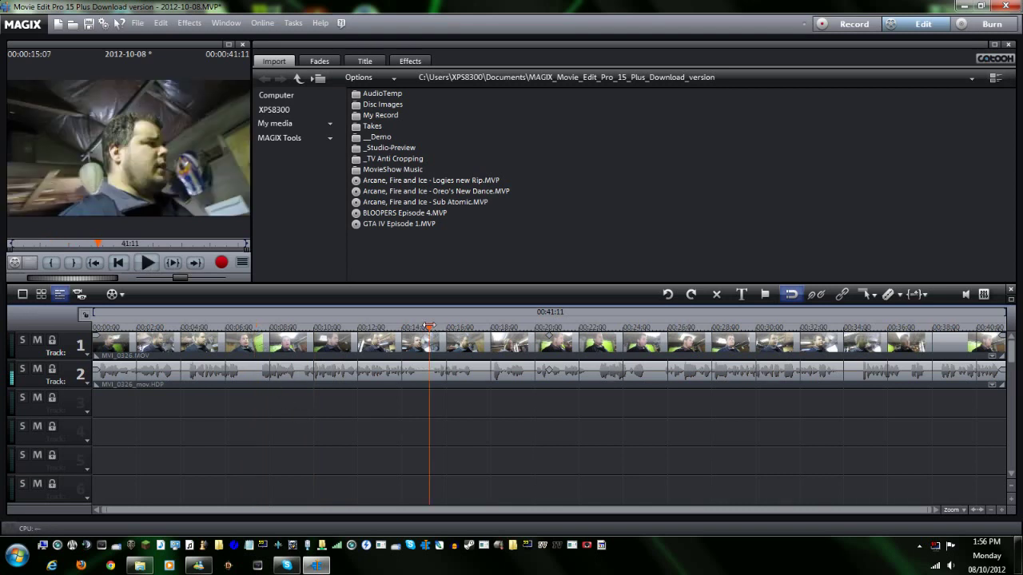
{"action": "left_click_drag", "start_coordinate": [429, 328], "coordinate": [479, 328]}
{"action": "left_click", "coordinate": [448, 373]}
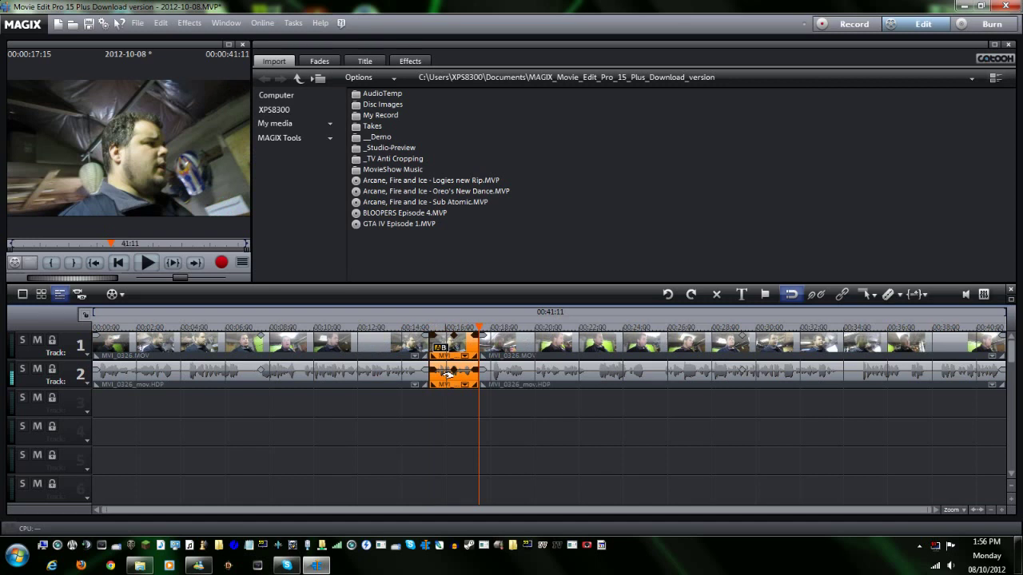
- Adjust the short section's Factor slider in the Speed video effect
{"action": "left_click", "coordinate": [418, 61]}
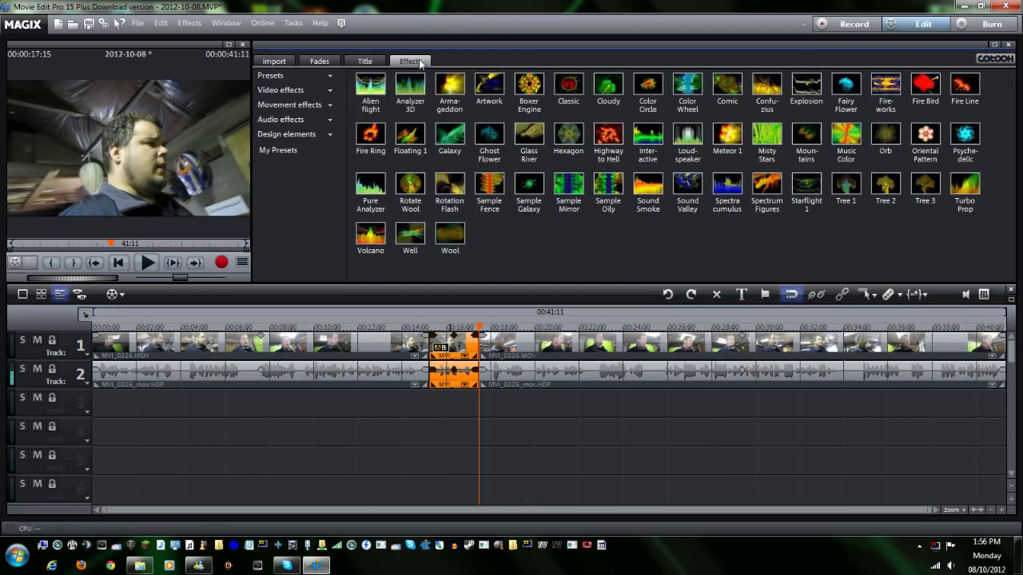
{"action": "left_click", "coordinate": [294, 91]}
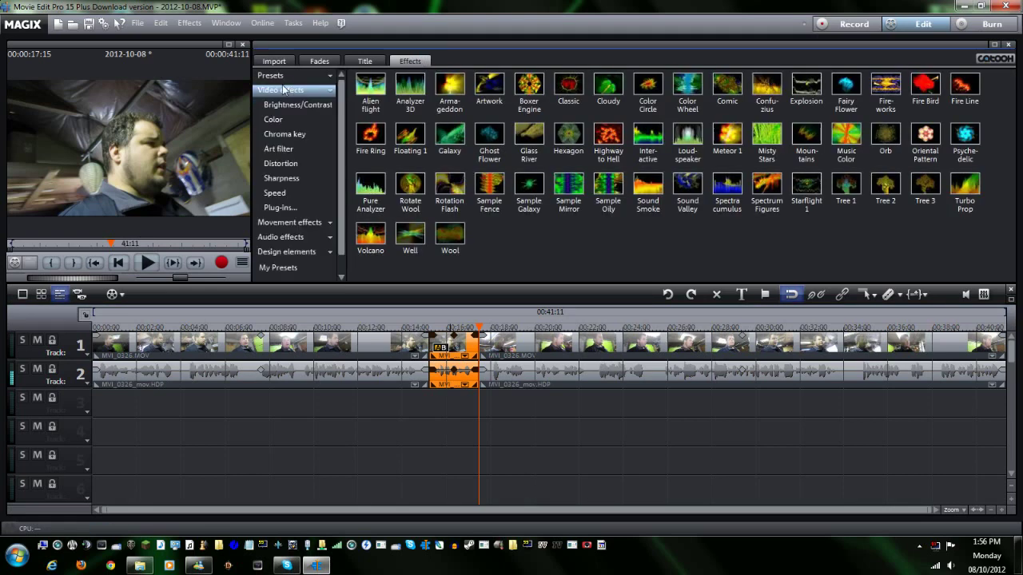
{"action": "left_click", "coordinate": [280, 194]}
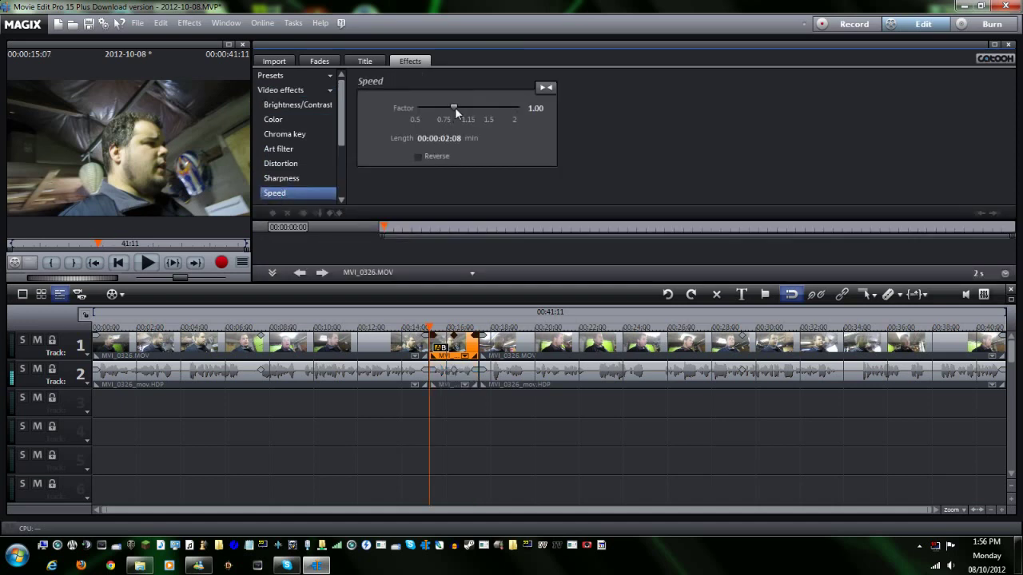
{"action": "mouse_move", "coordinate": [455, 106]}
{"action": "left_mouse_down"}
{"action": "mouse_move", "coordinate": [429, 110]}
{"action": "mouse_move", "coordinate": [518, 110]}
{"action": "mouse_move", "coordinate": [417, 115]}
{"action": "mouse_move", "coordinate": [524, 107]}
{"action": "mouse_move", "coordinate": [465, 107]}
{"action": "left_mouse_up"}
{"action": "left_click", "coordinate": [572, 350]}
{"action": "left_click", "coordinate": [464, 345]}
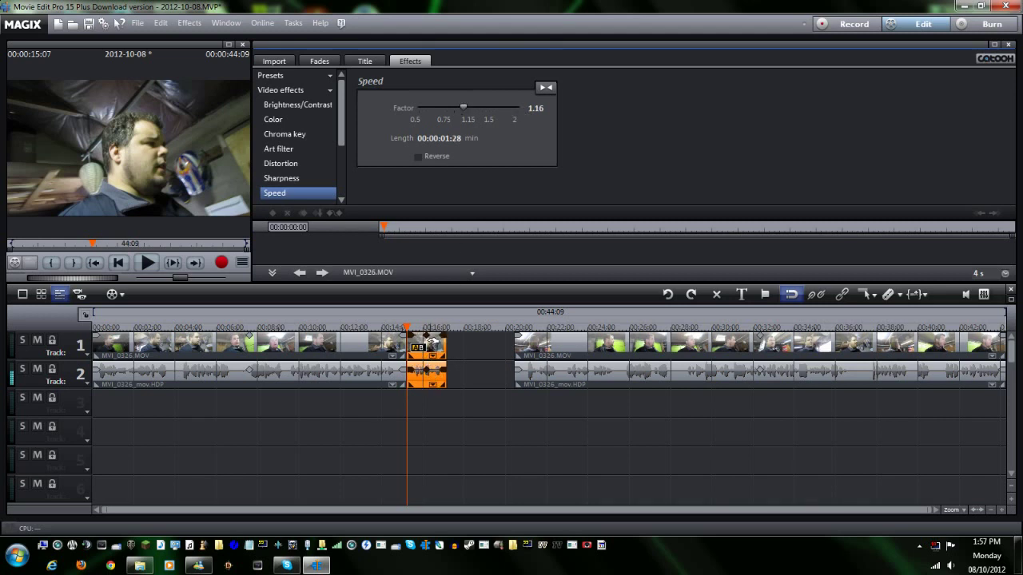
- Drag the following clip left to close the gap after the short section
{"action": "double_click", "coordinate": [461, 105]}
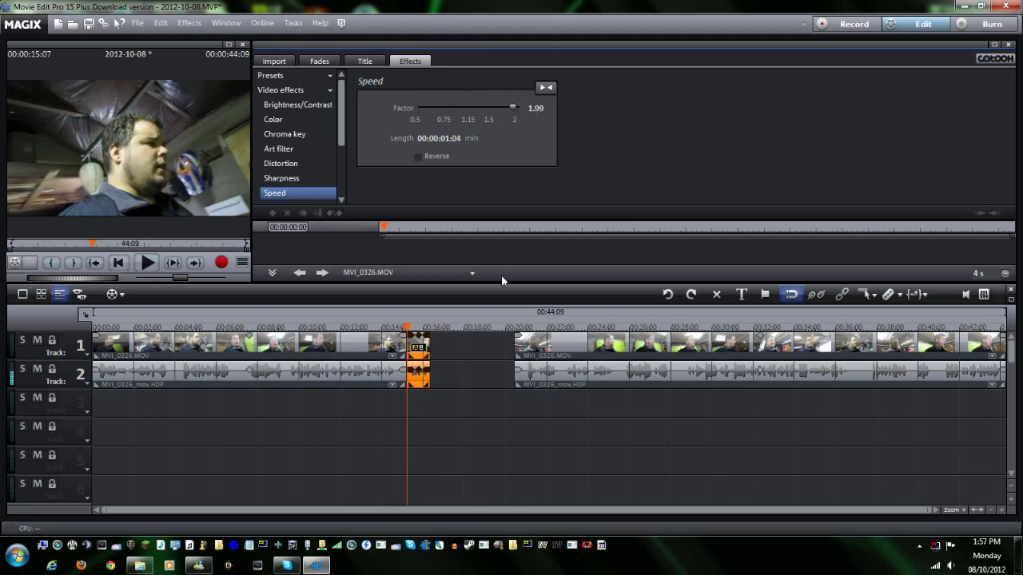
{"action": "left_click", "coordinate": [493, 349]}
{"action": "left_click_drag", "start_coordinate": [493, 349], "coordinate": [424, 344]}
{"action": "left_click", "coordinate": [424, 344]}
- Play back from about 14 seconds to review the short section
{"action": "double_click", "coordinate": [391, 326]}
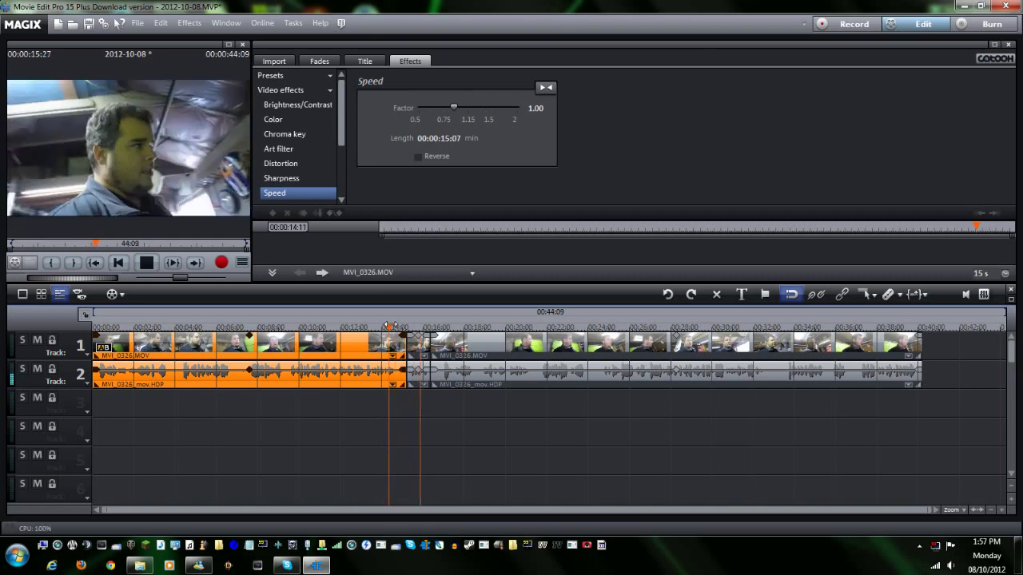
{"action": "key", "text": "space"}
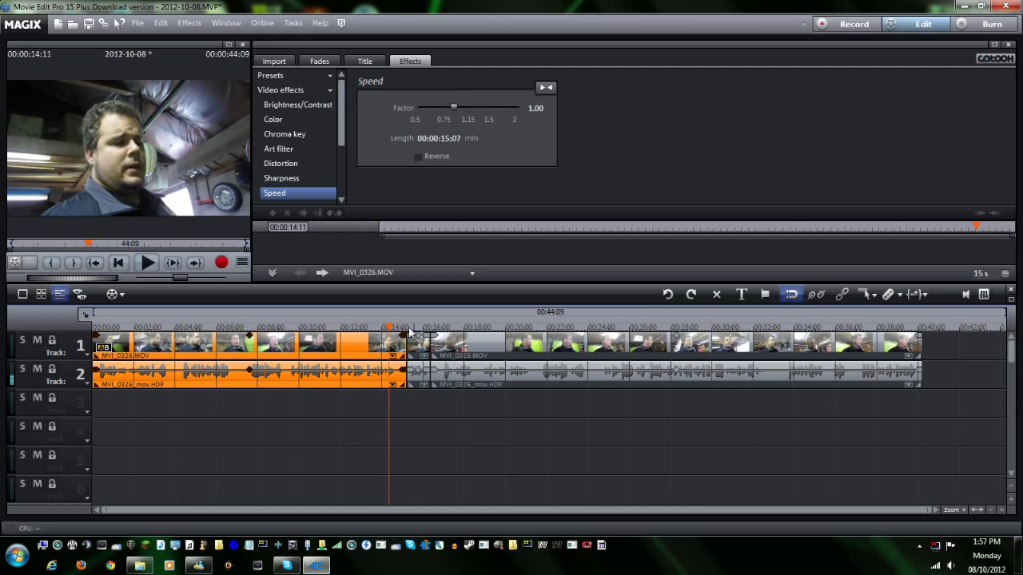
{"action": "double_click", "coordinate": [408, 331]}
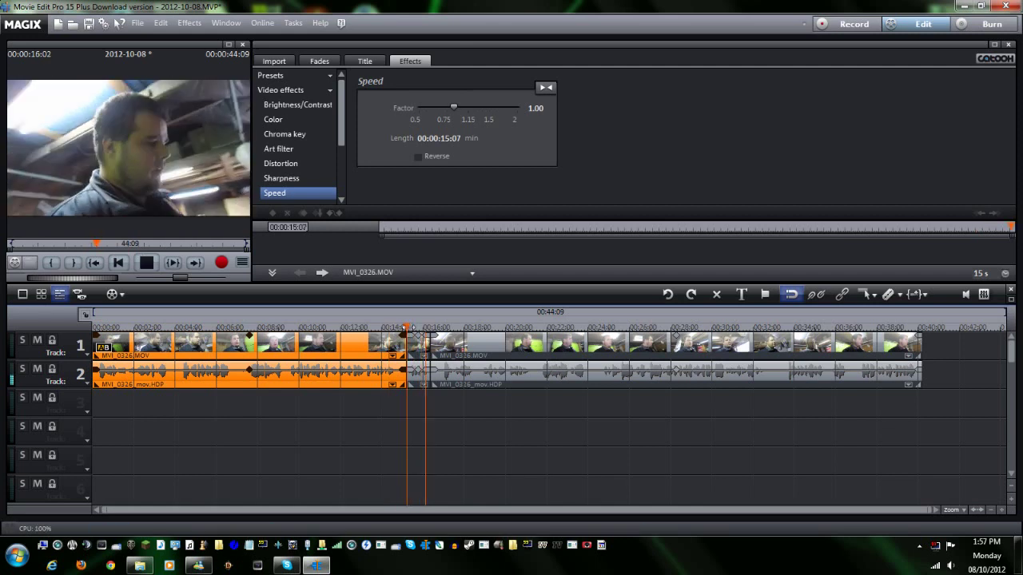
{"action": "key", "text": "space"}
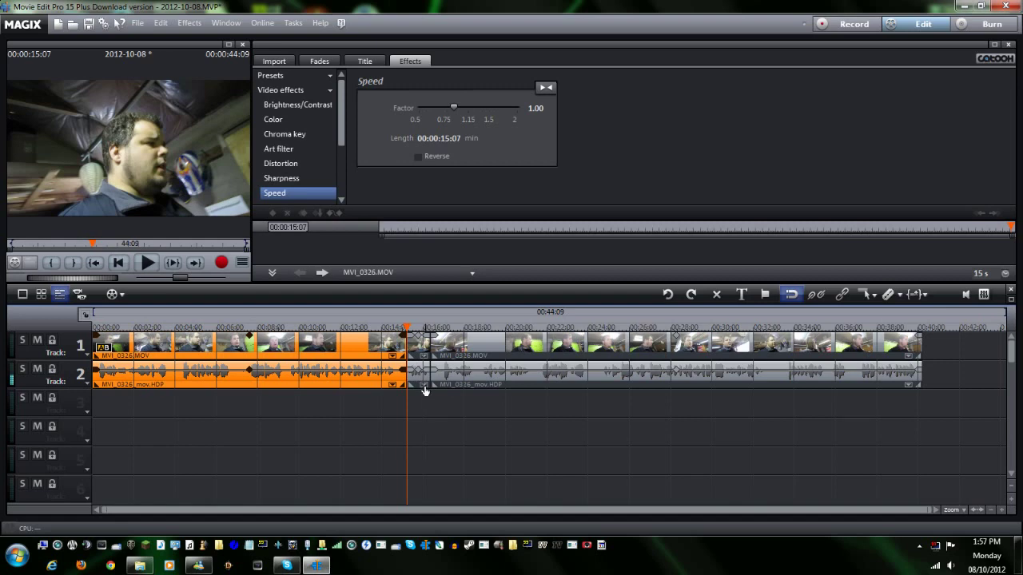
- Raise the short section's audio pitch to 12.0 tones via Timestretch/Resample
{"action": "right_click", "coordinate": [425, 386]}
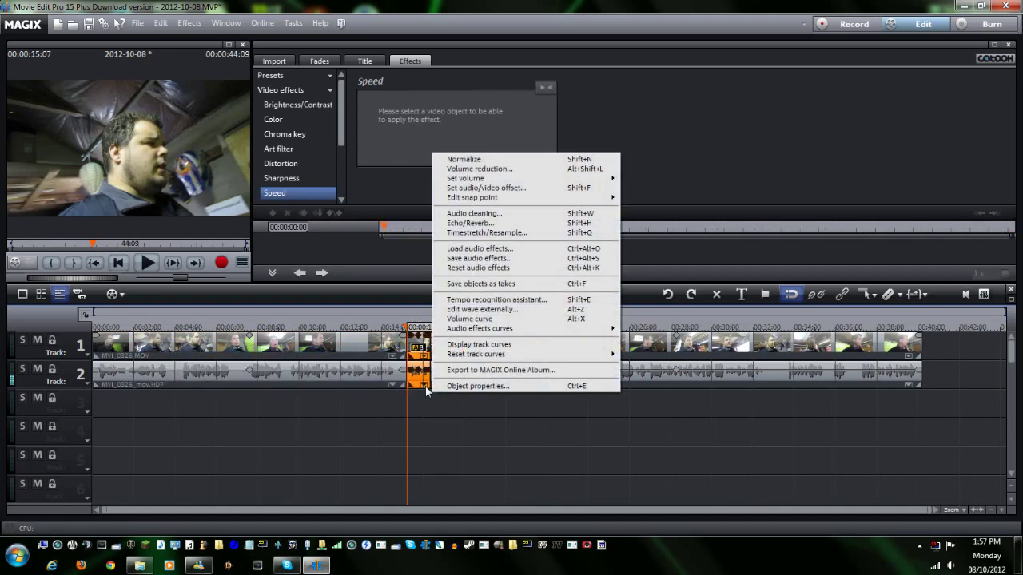
{"action": "left_click", "coordinate": [512, 233]}
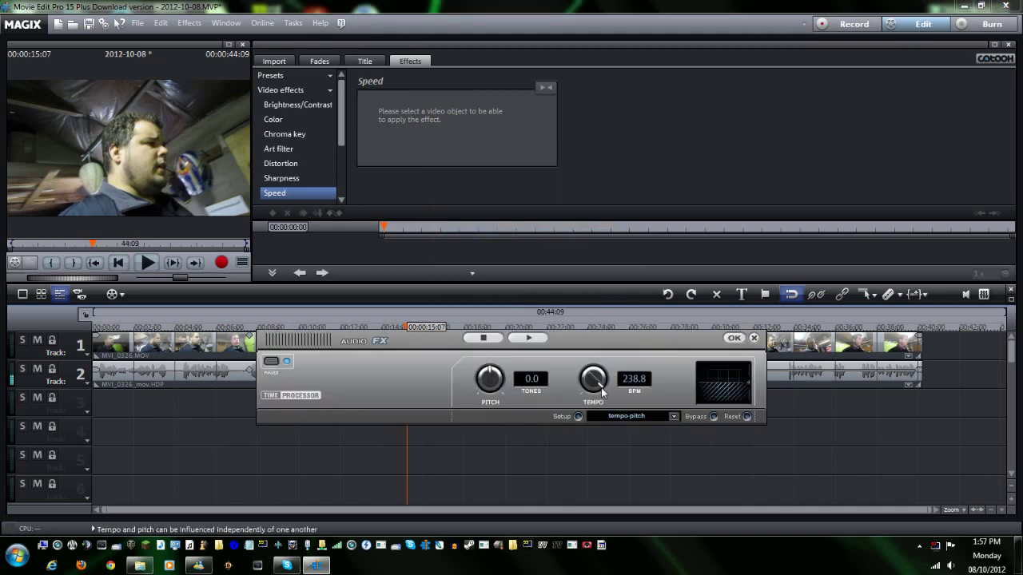
{"action": "left_click_drag", "start_coordinate": [490, 378], "coordinate": [542, 468]}
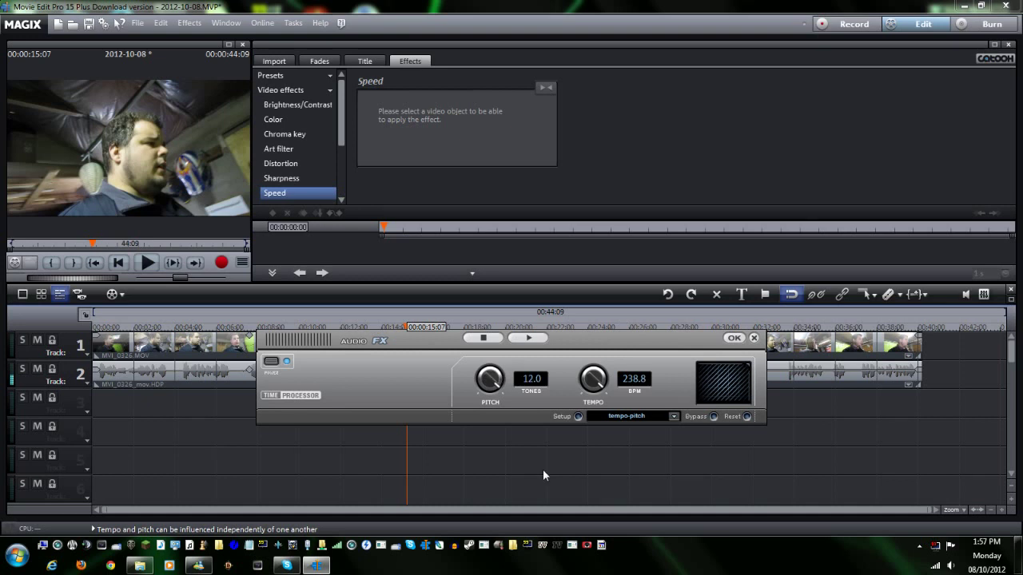
{"action": "left_click", "coordinate": [734, 339]}
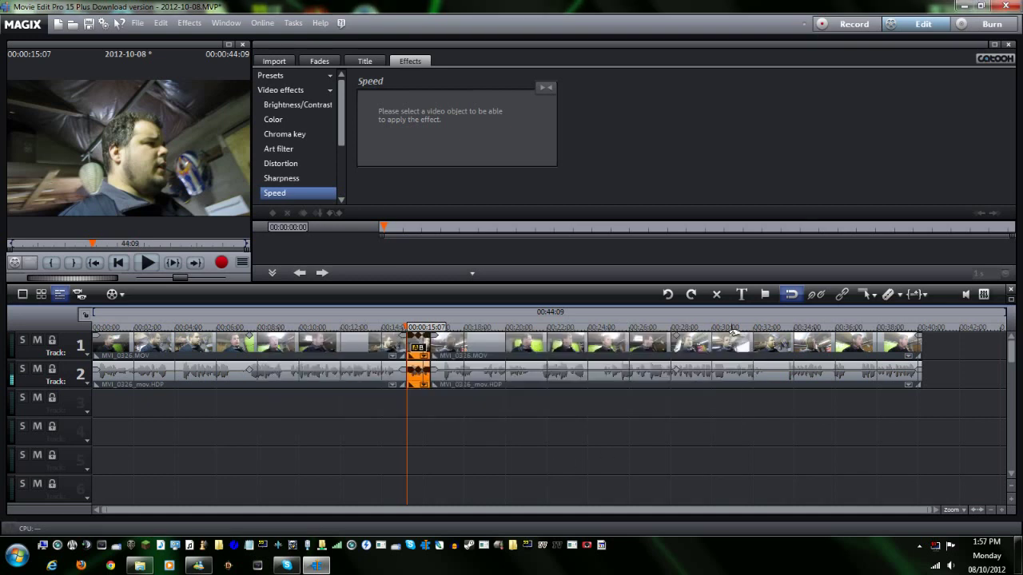
- Play the short section, then move the remaining clip later on the timeline
{"action": "key", "text": "space"}
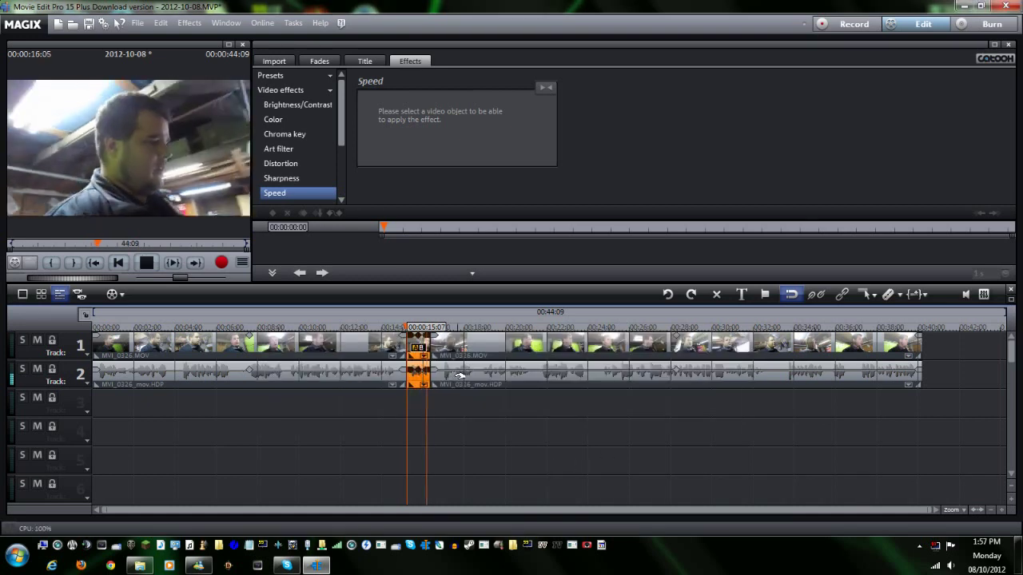
{"action": "key", "text": "space"}
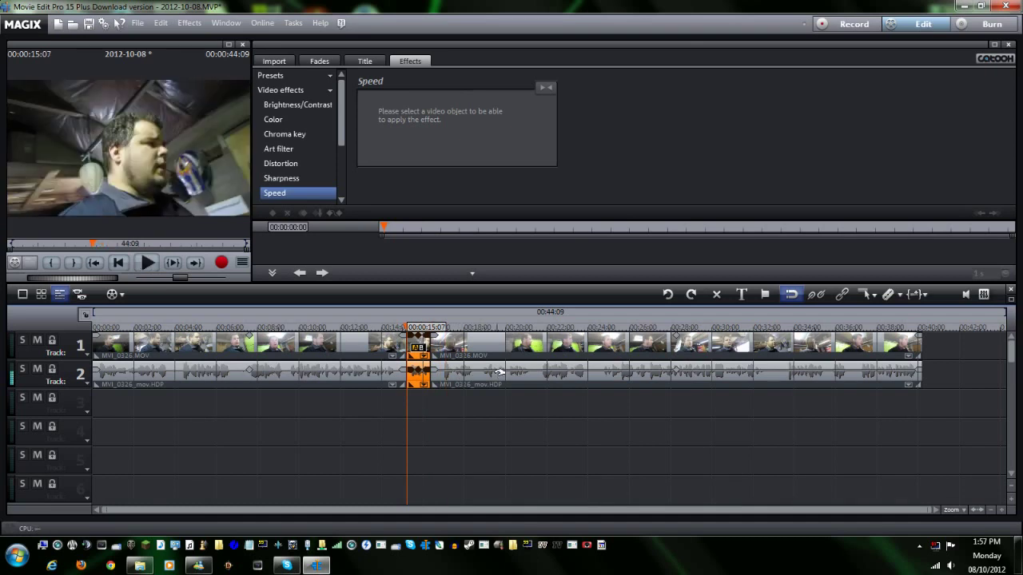
{"action": "left_click_drag", "start_coordinate": [518, 353], "coordinate": [663, 352]}
- Slow the short section to factor 0.50, snap the later clip back, and review
{"action": "left_click", "coordinate": [384, 343]}
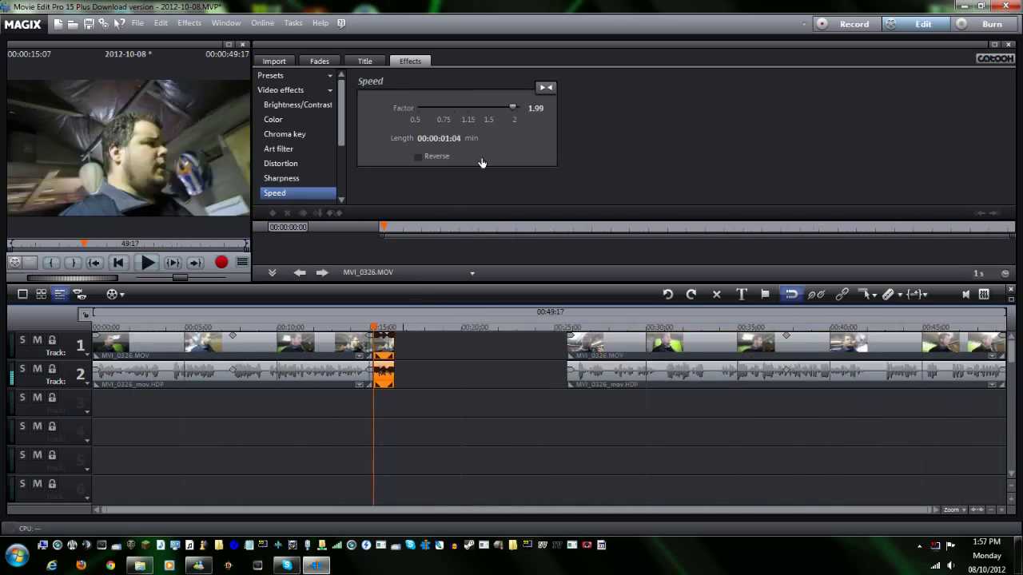
{"action": "left_click_drag", "start_coordinate": [512, 107], "coordinate": [296, 110]}
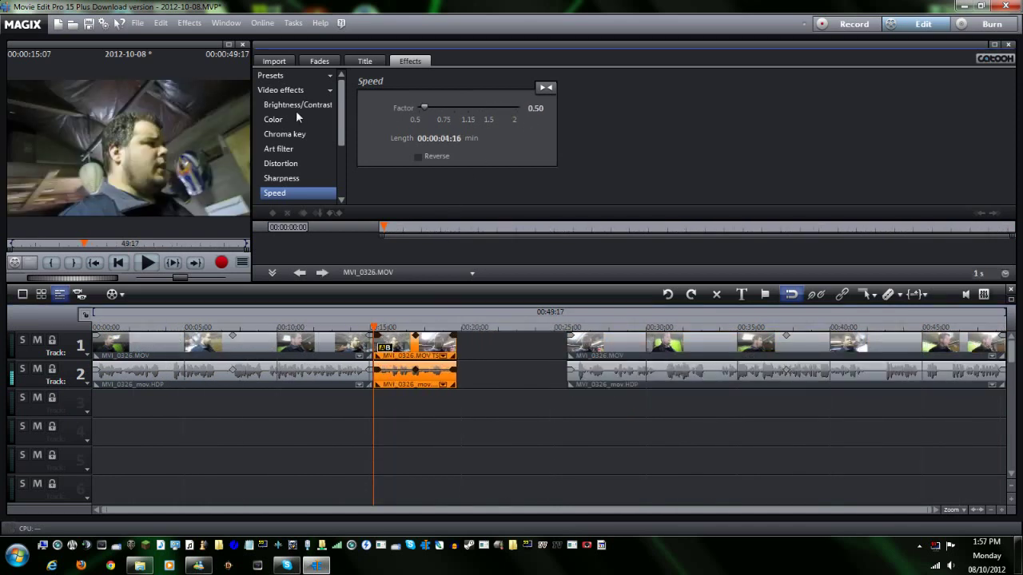
{"action": "key", "text": "space"}
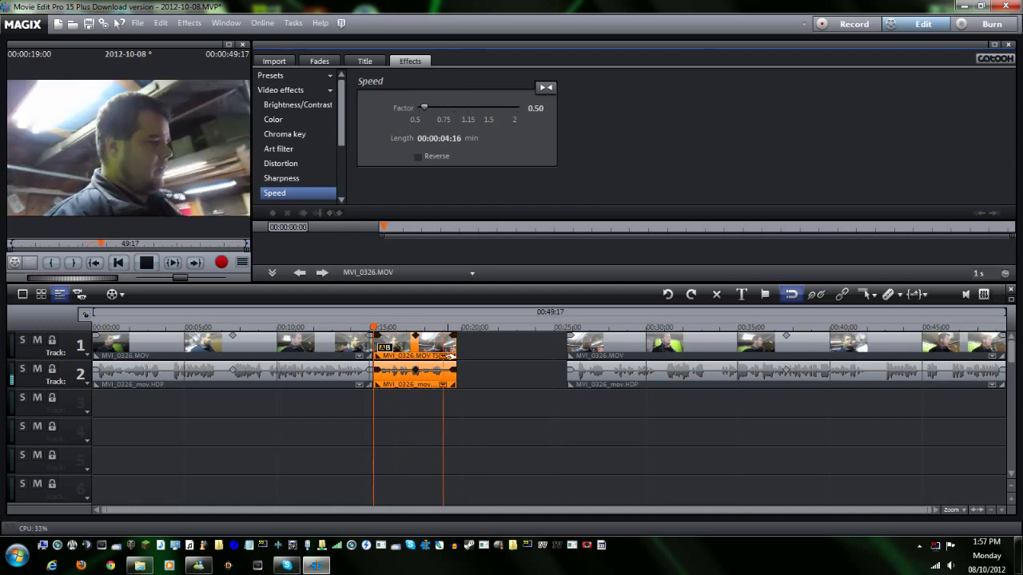
{"action": "key", "text": "space"}
{"action": "left_click_drag", "start_coordinate": [621, 372], "coordinate": [511, 372]}
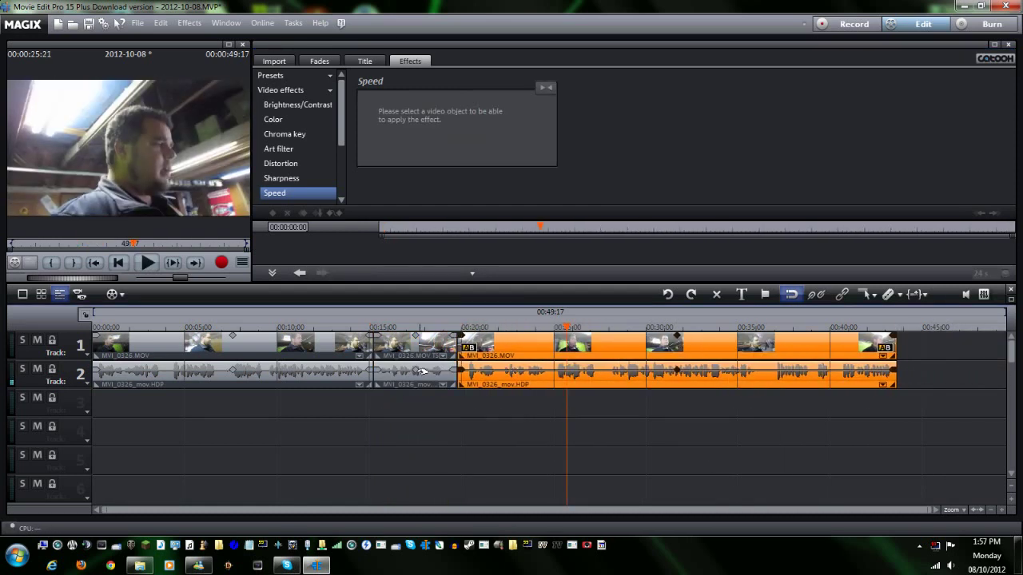
{"action": "left_click", "coordinate": [381, 328]}
{"action": "key", "text": "space"}
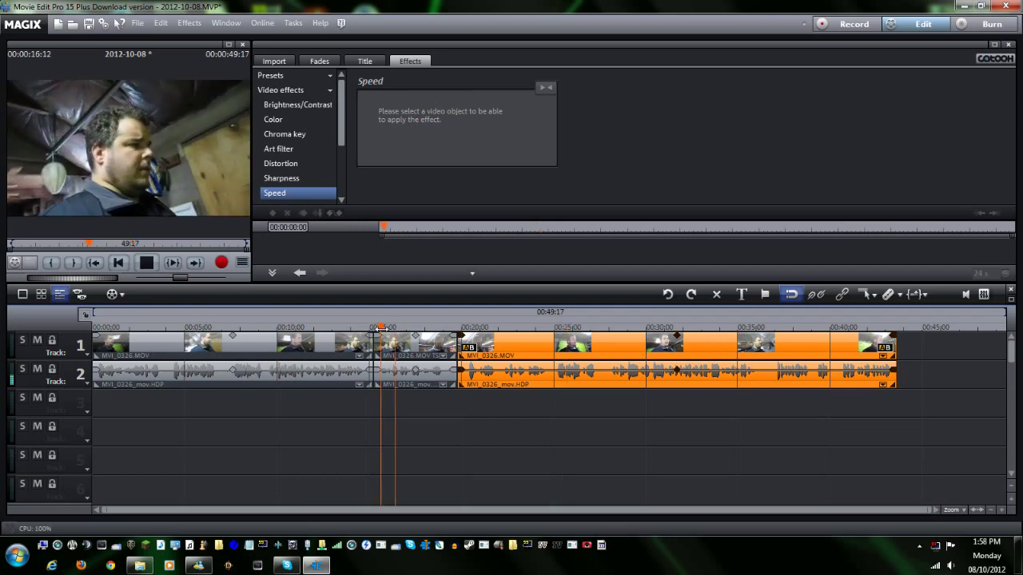
{"action": "key", "text": "space"}
- Dial the short section's audio pitch down to -12.0 tones in Timestretch/Resample
{"action": "right_click", "coordinate": [441, 387]}
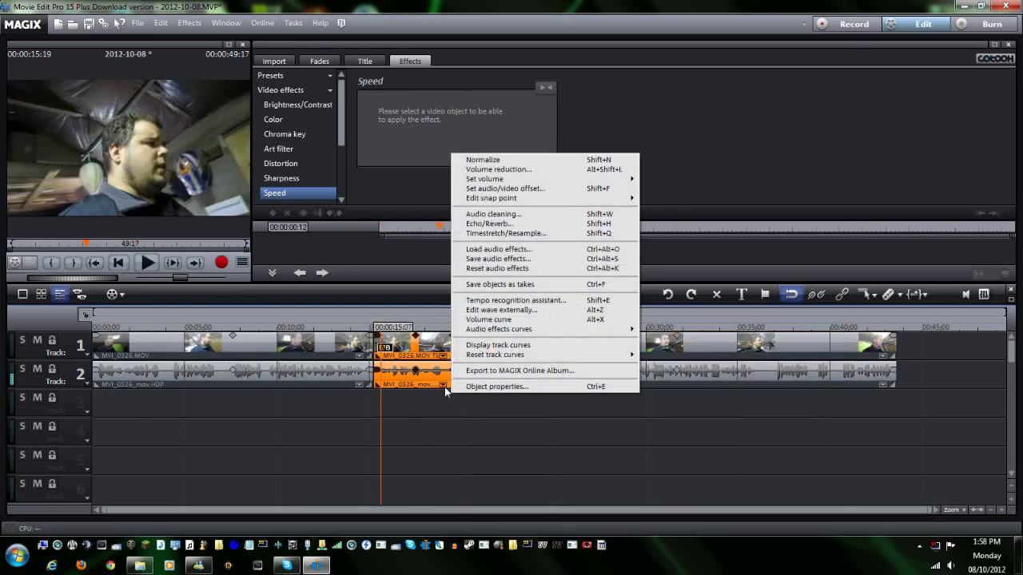
{"action": "left_click", "coordinate": [489, 233]}
{"action": "left_click_drag", "start_coordinate": [495, 390], "coordinate": [463, 569]}
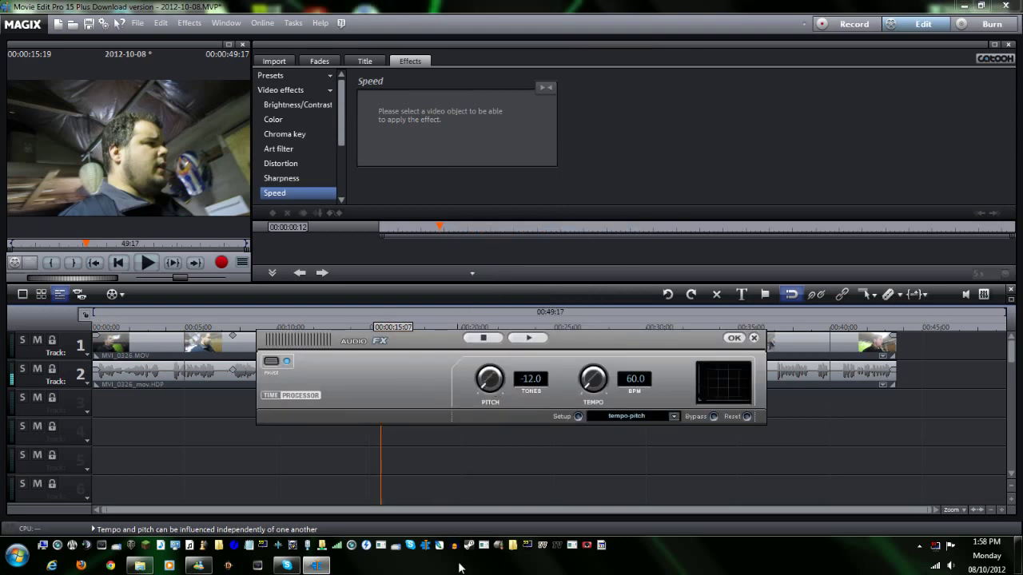
- Apply the -12-tone pitch change and play back the middle clip
{"action": "left_click", "coordinate": [735, 339]}
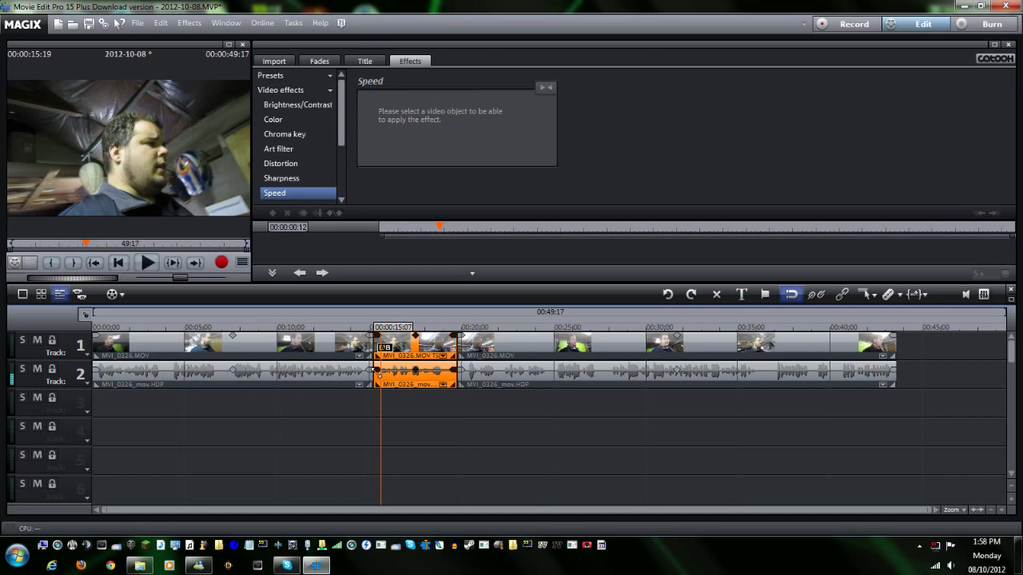
{"action": "key", "text": "space"}
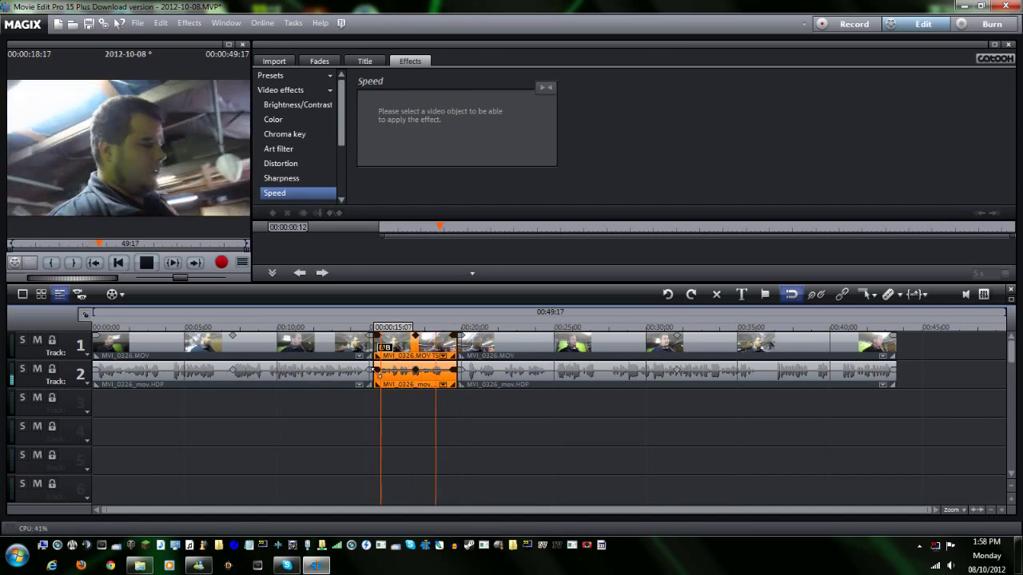
{"action": "key", "text": "space"}
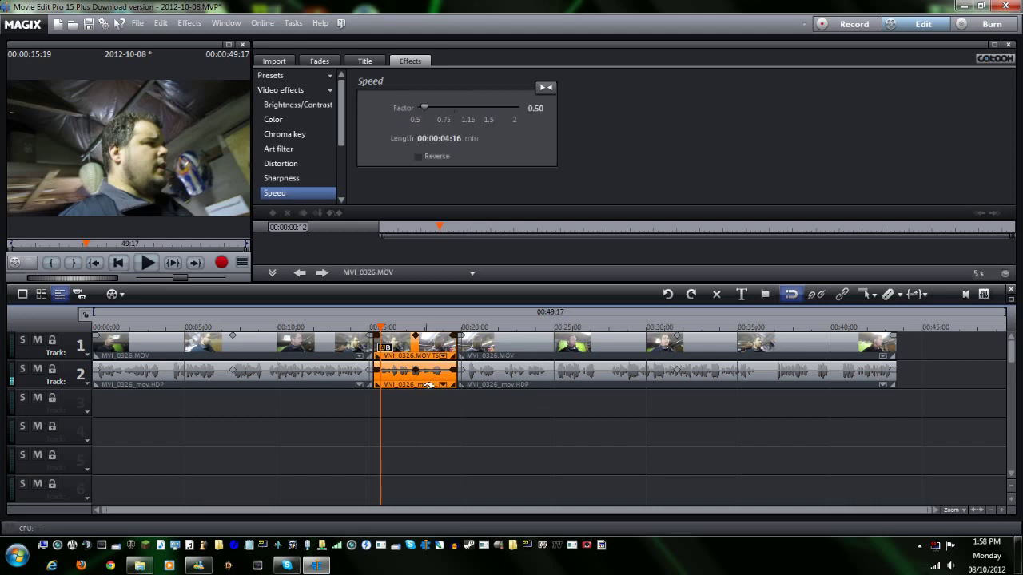
- Ungroup the middle clip, delete its audio, and move the later clips right
{"action": "left_click", "coordinate": [825, 300]}
{"action": "left_click", "coordinate": [441, 372]}
{"action": "key", "text": "Delete"}
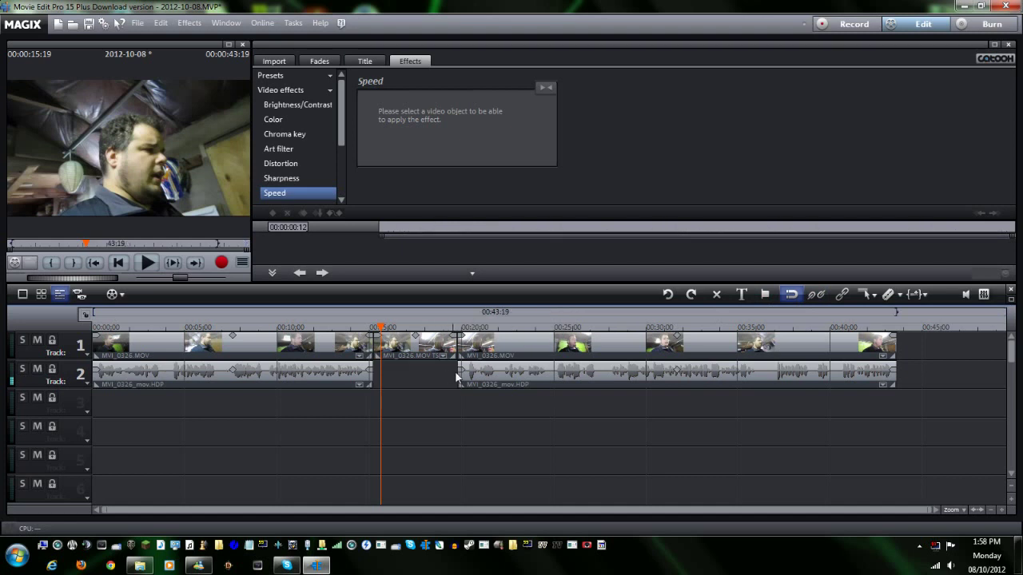
{"action": "left_click", "coordinate": [489, 367]}
{"action": "left_click_drag", "start_coordinate": [489, 368], "coordinate": [615, 367]}
- Try factor 0.25 slow motion, then set the middle clip's speed factor to 4.00
{"action": "left_click", "coordinate": [415, 347]}
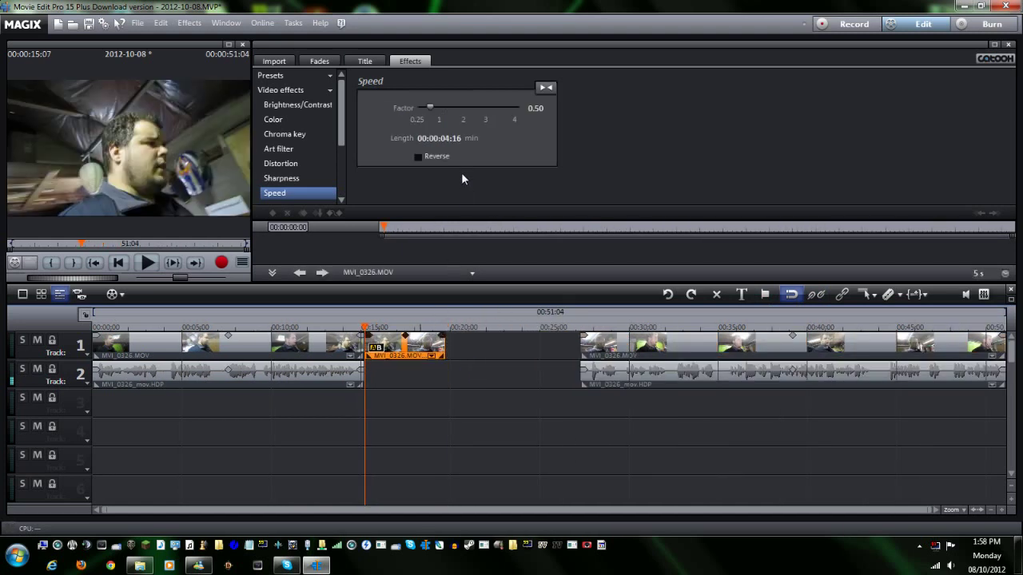
{"action": "left_click_drag", "start_coordinate": [429, 104], "coordinate": [529, 114]}
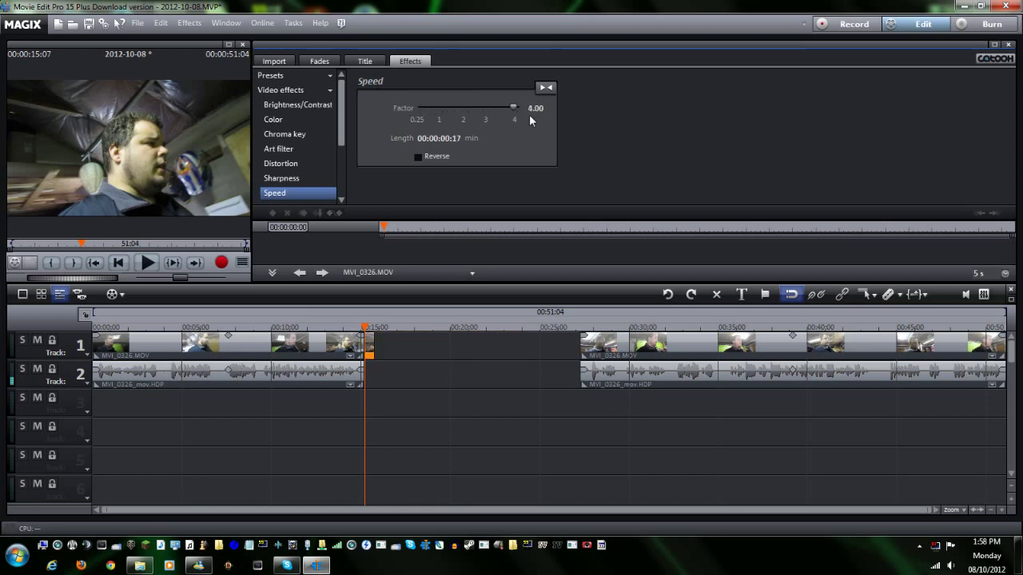
{"action": "left_click", "coordinate": [416, 119]}
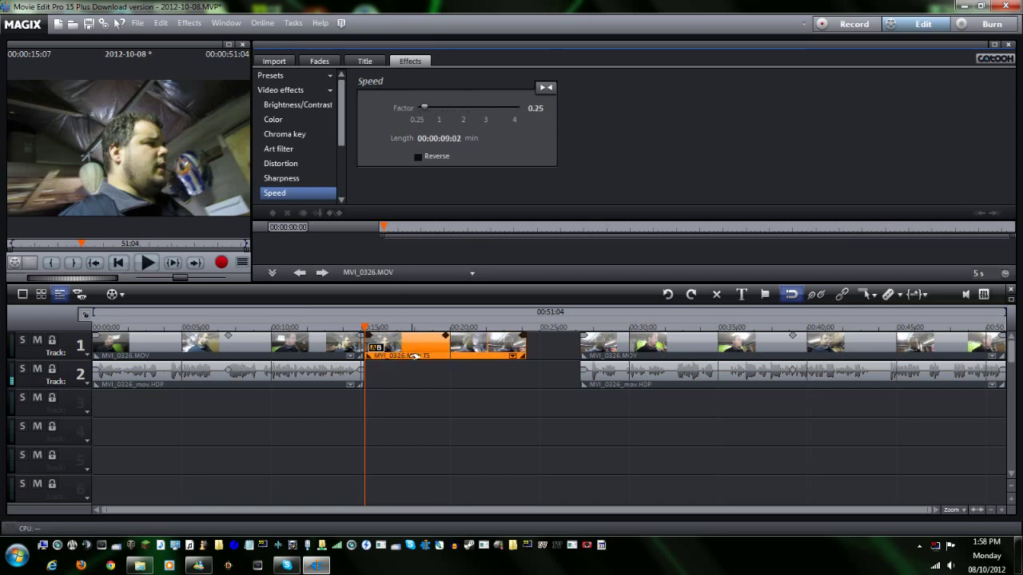
{"action": "key", "text": "space"}
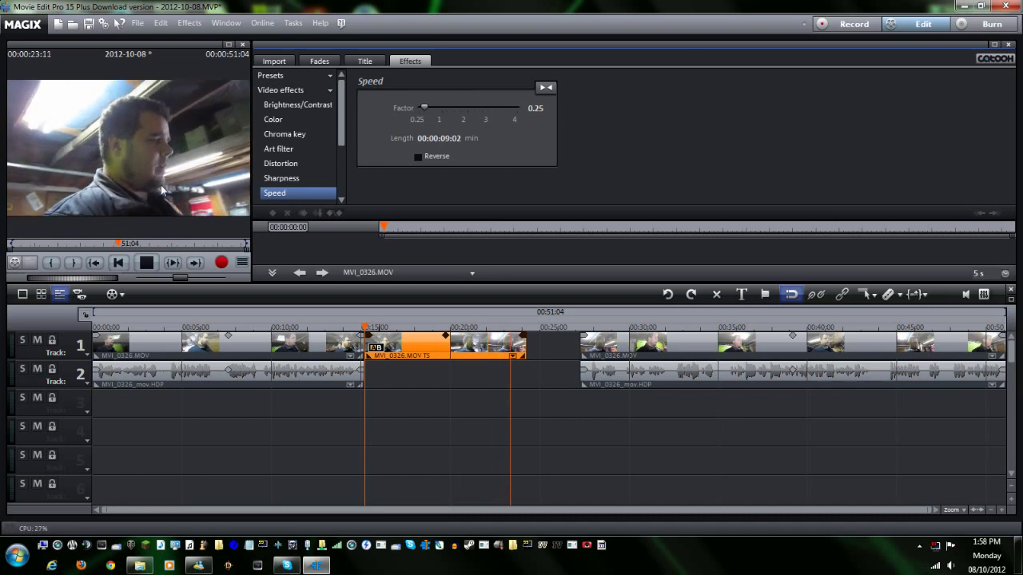
{"action": "key", "text": "space"}
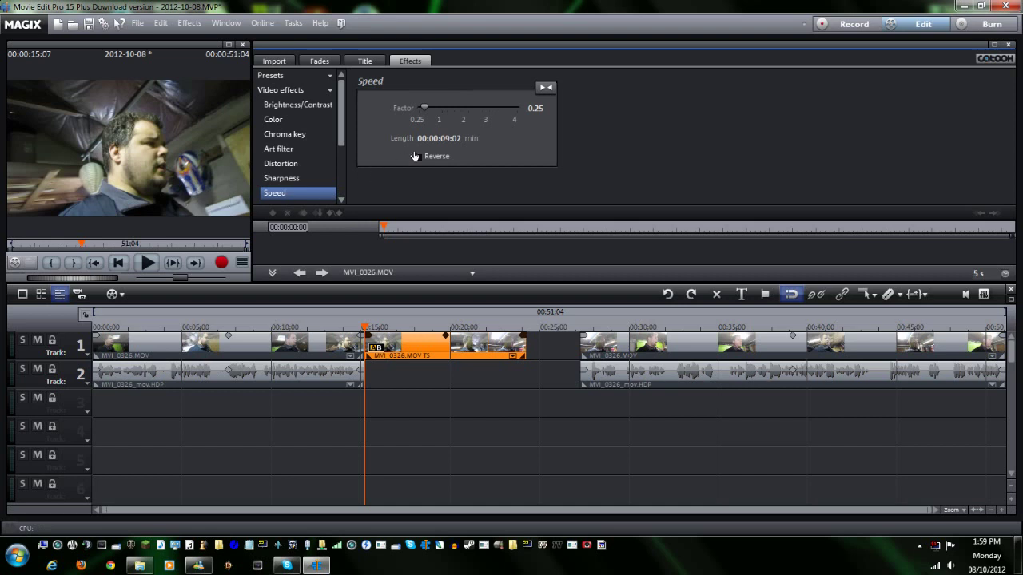
{"action": "left_click_drag", "start_coordinate": [426, 107], "coordinate": [557, 120]}
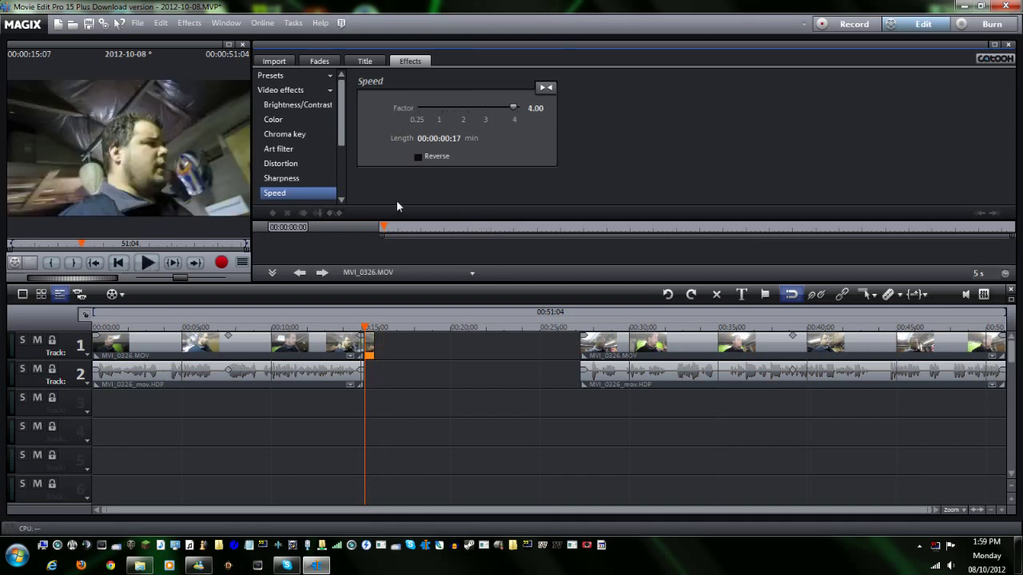
- Set the speed factor to 14, undo the edits, then select all clips on the timeline
{"action": "double_click", "coordinate": [531, 108]}
{"action": "type", "text": "14"}
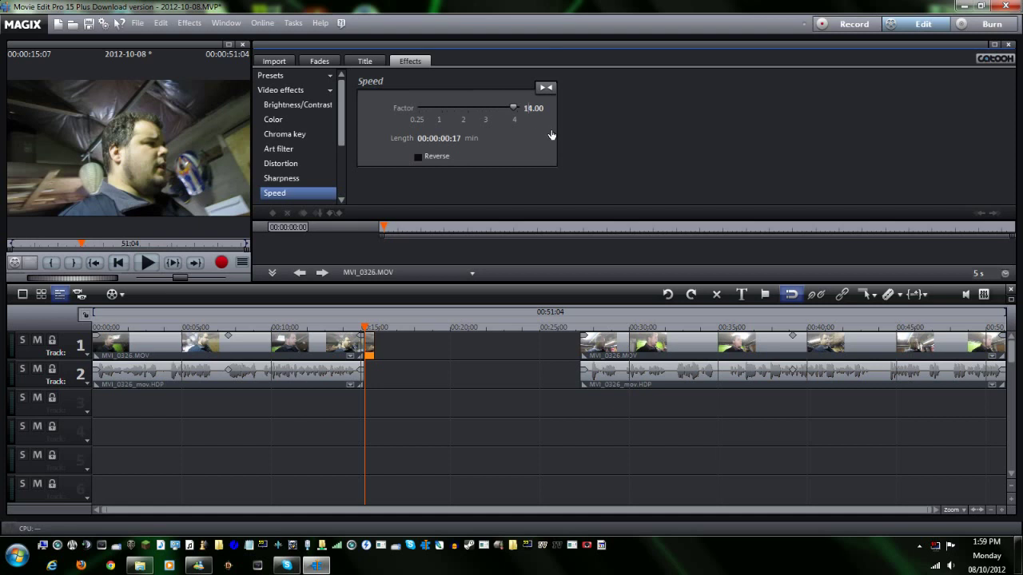
{"action": "key", "text": "Return"}
{"action": "key", "text": "ctrl+z"}
{"action": "key", "text": "ctrl+z"}
{"action": "key", "text": "ctrl+z"}
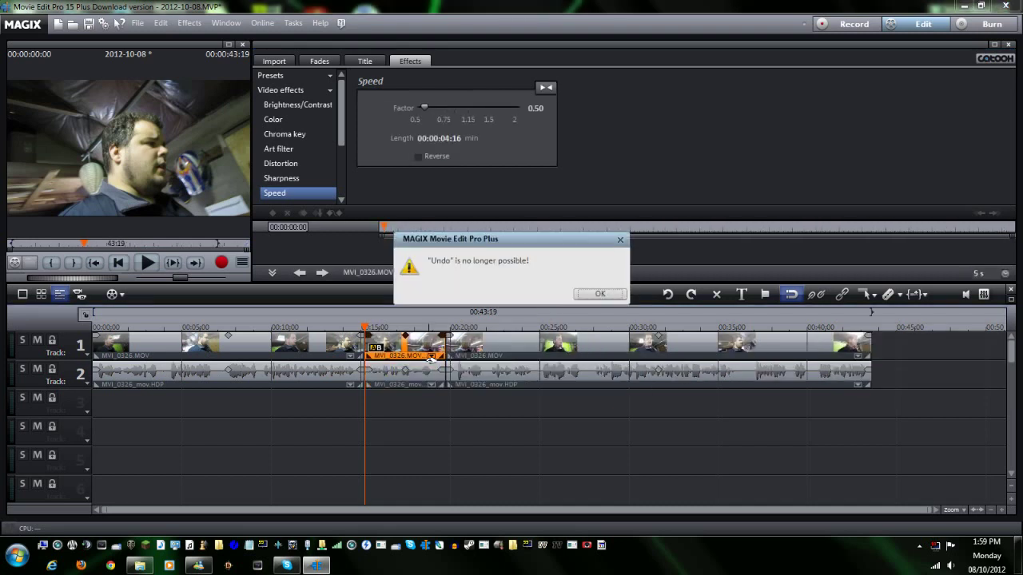
{"action": "left_click", "coordinate": [600, 293]}
{"action": "left_click", "coordinate": [412, 380]}
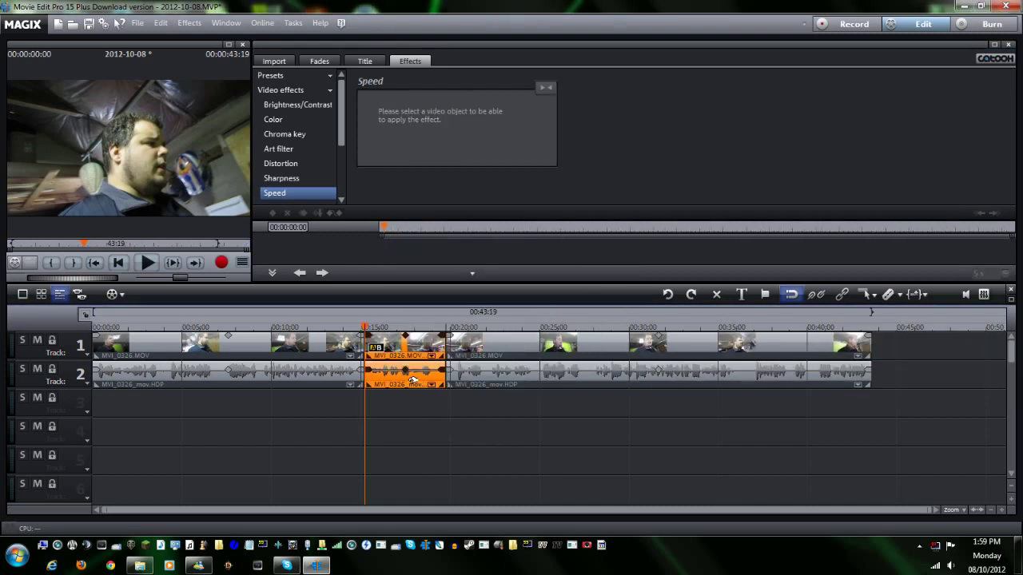
{"action": "left_click", "coordinate": [523, 407]}
{"action": "key", "text": "ctrl+a"}
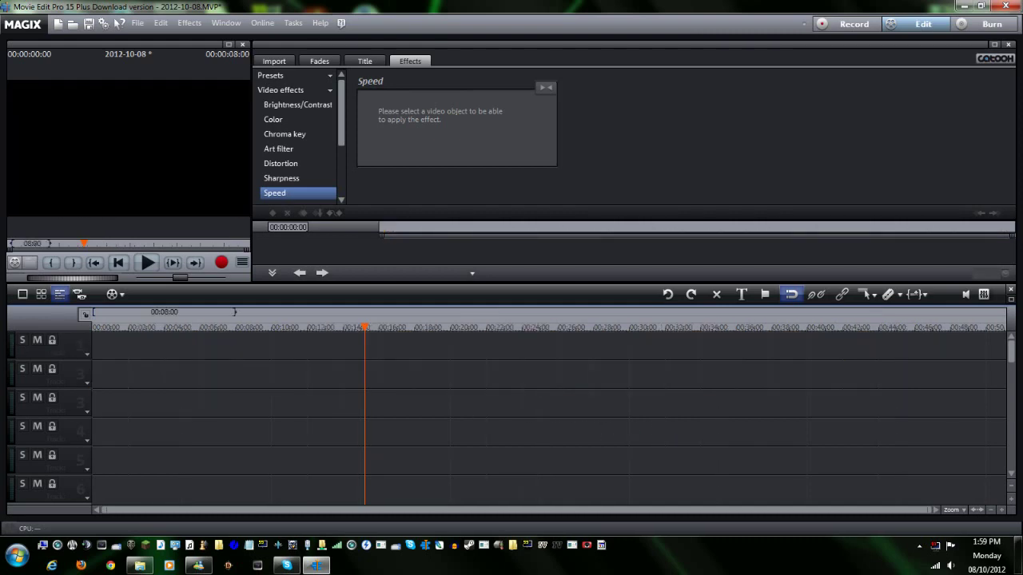
- Place MVI_0337.MOV from the 10-06-2012 folder at the start of track 1
{"action": "left_click", "coordinate": [140, 565]}
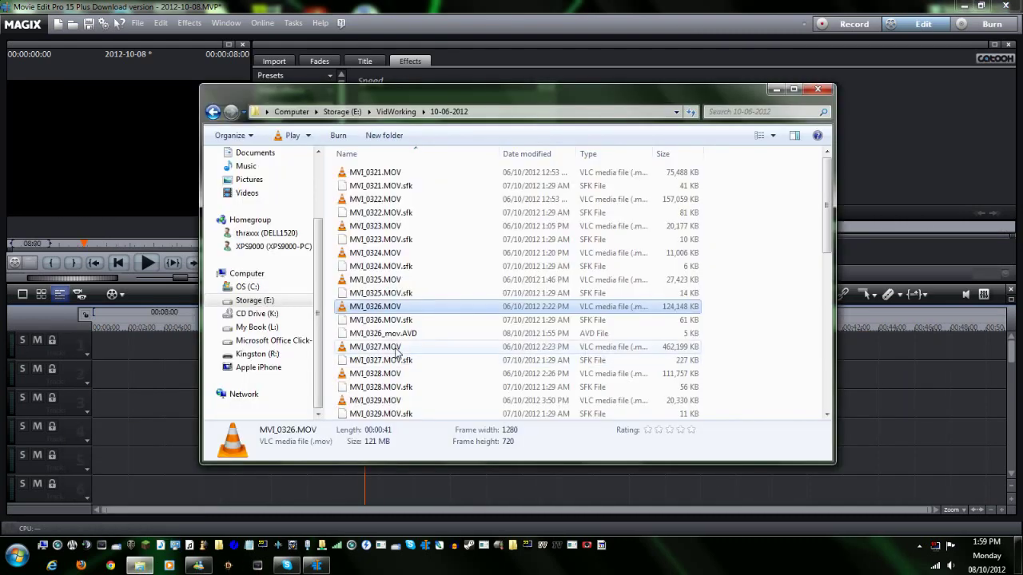
{"action": "scroll", "coordinate": [397, 351], "scroll_direction": "down", "scroll_amount": 9}
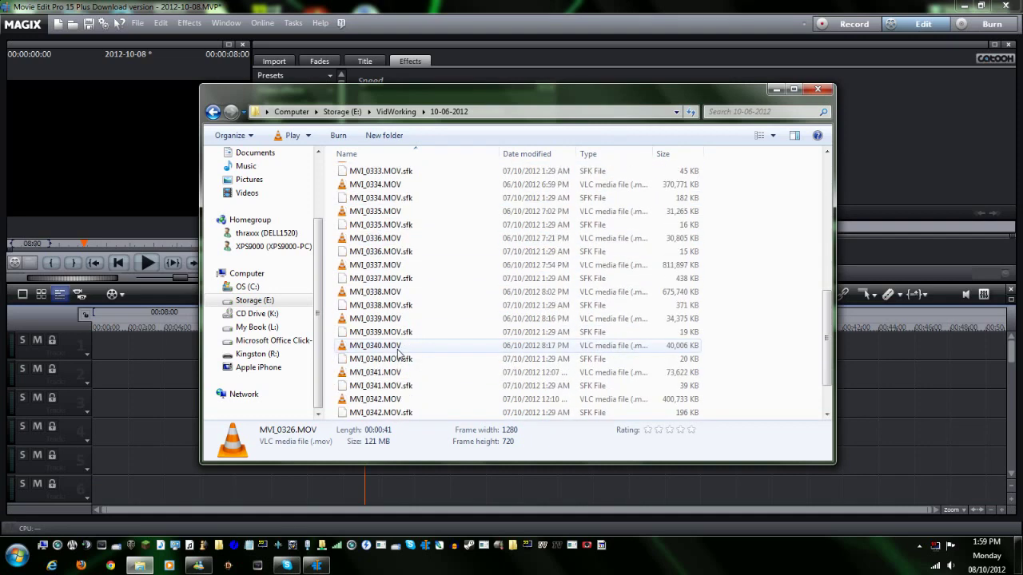
{"action": "scroll", "coordinate": [397, 352], "scroll_direction": "down", "scroll_amount": 1}
{"action": "left_click", "coordinate": [375, 226]}
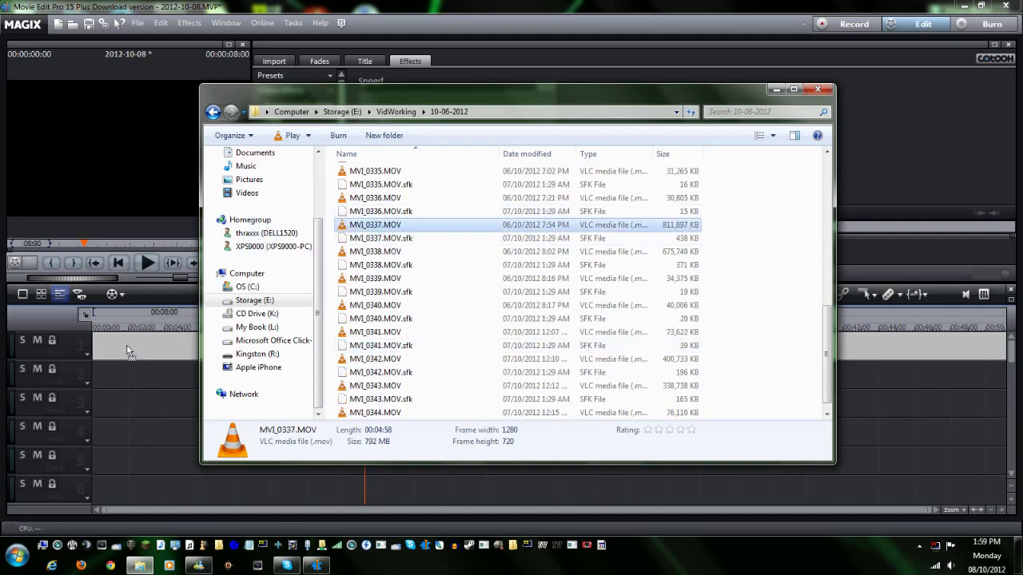
{"action": "left_click_drag", "start_coordinate": [126, 346], "coordinate": [126, 347]}
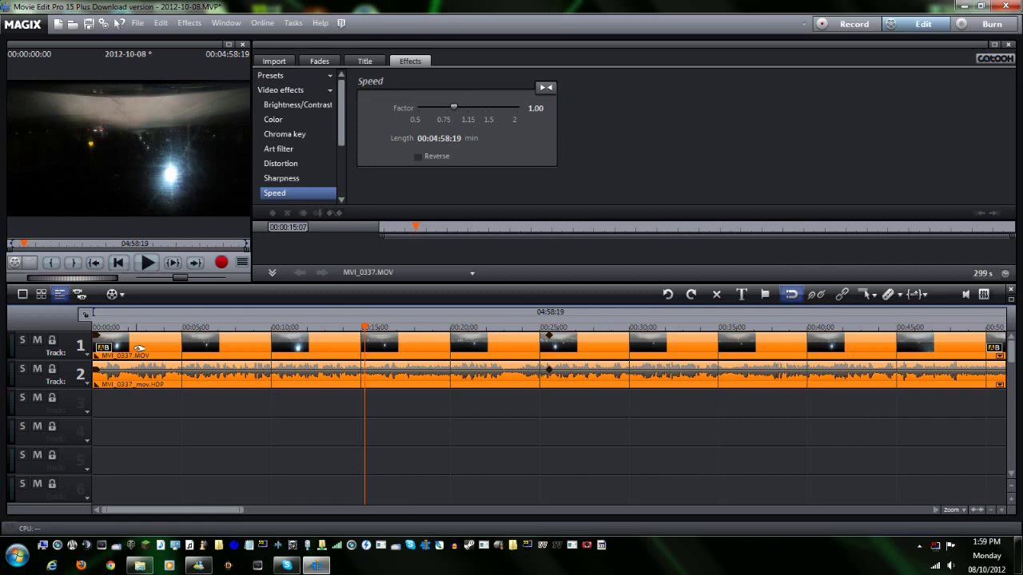
- Preview MVI_0337.MOV, ungroup it, and delete its audio on track 2
{"action": "left_click", "coordinate": [105, 327]}
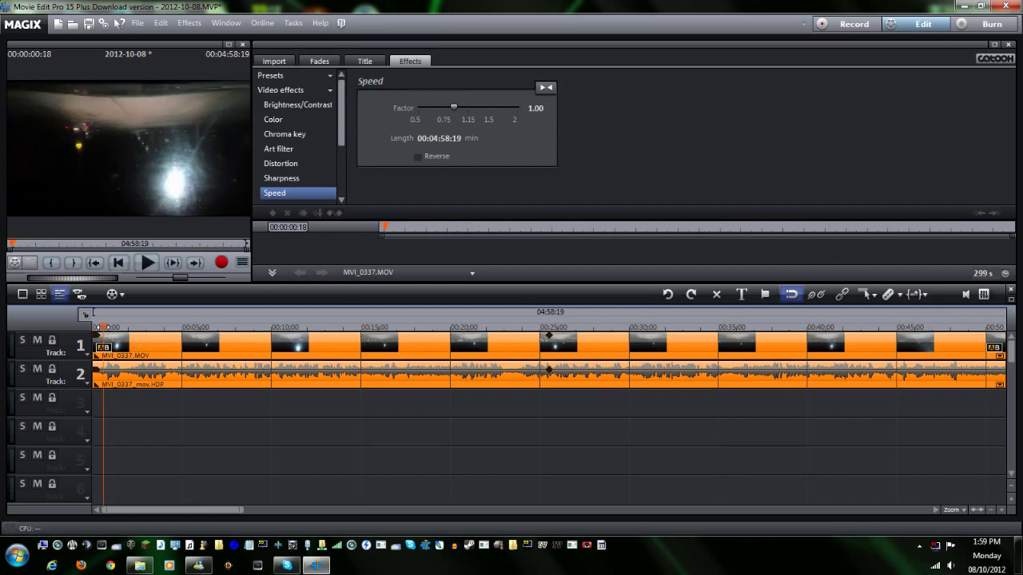
{"action": "key", "text": "space"}
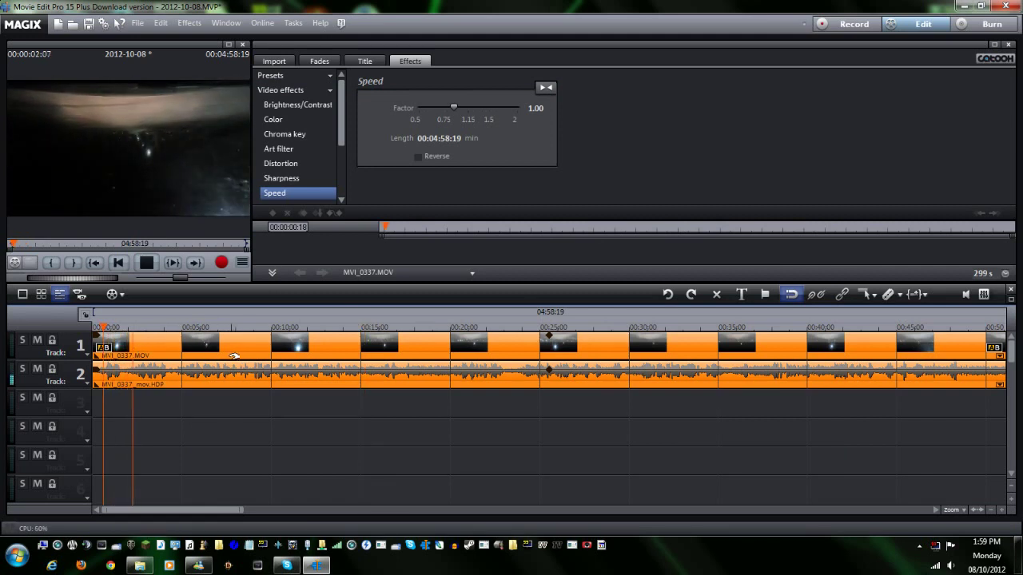
{"action": "key", "text": "space"}
{"action": "left_click", "coordinate": [286, 390]}
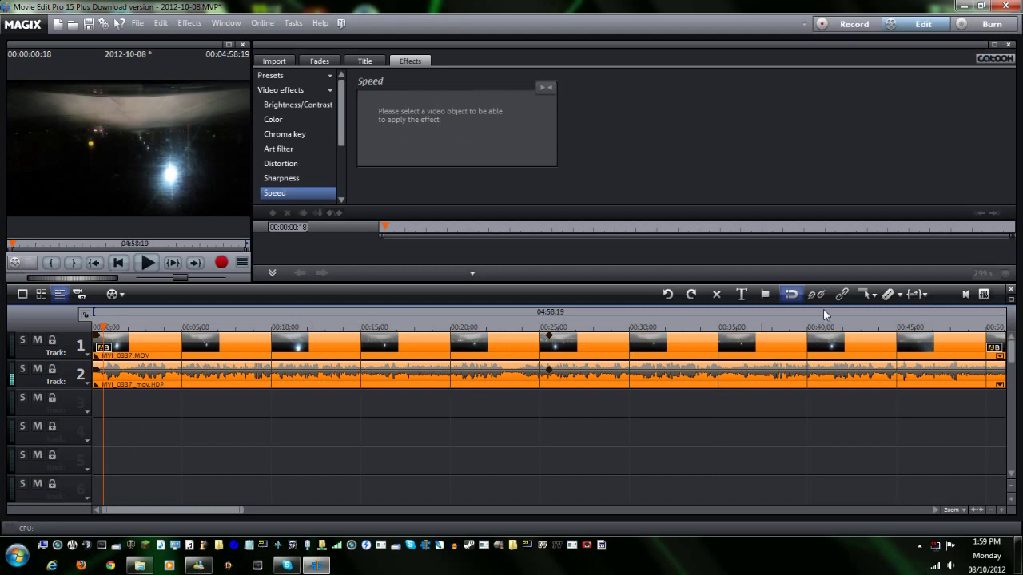
{"action": "left_click", "coordinate": [668, 390]}
{"action": "left_click", "coordinate": [658, 382]}
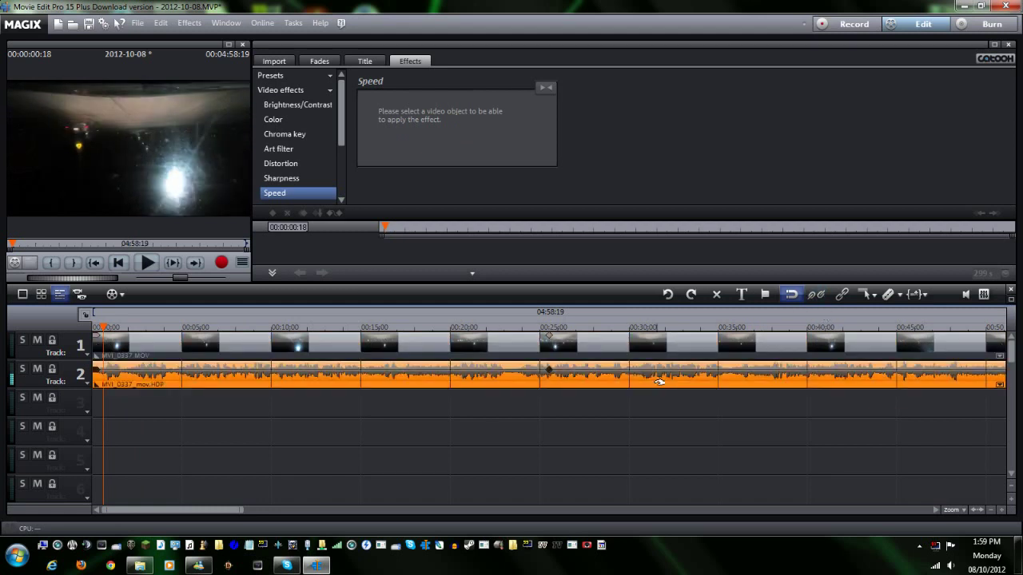
{"action": "key", "text": "Delete"}
- Speed the video to factor 40 (after trying 35), shortening it to 00:00:07:13
{"action": "left_click", "coordinate": [466, 353]}
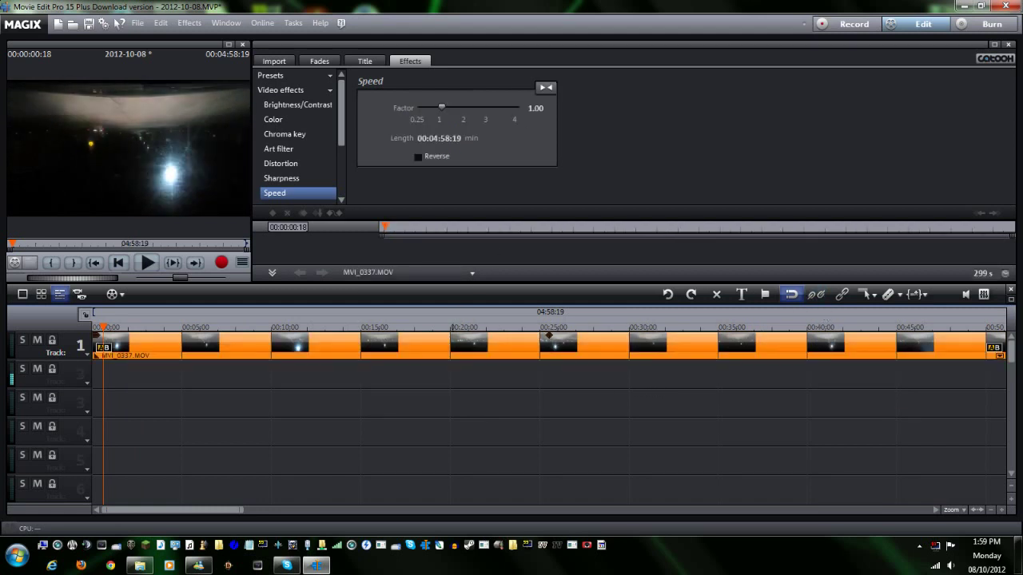
{"action": "type", "text": "35,"}
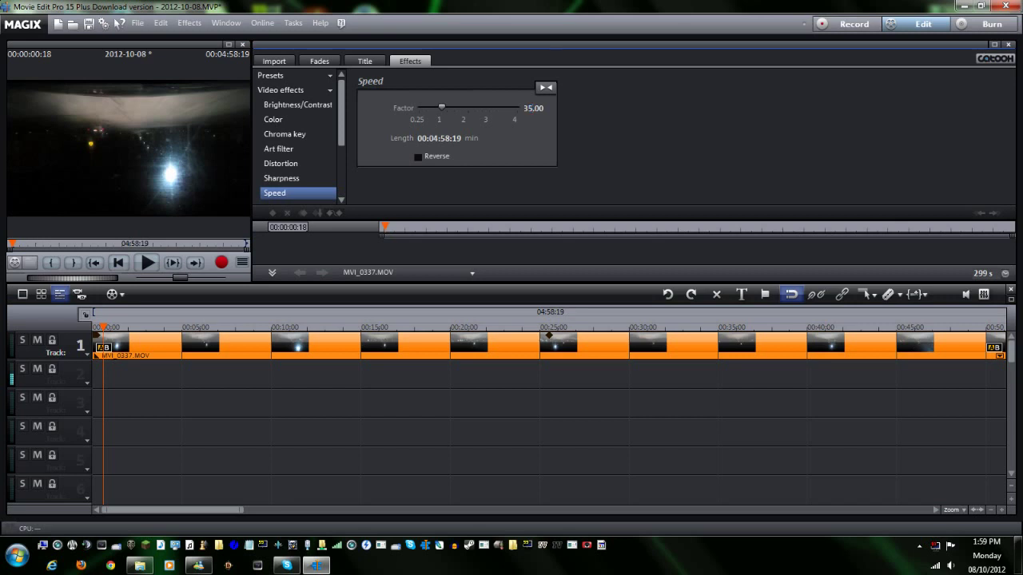
{"action": "key", "text": "Return"}
{"action": "key", "text": "BackSpace"}
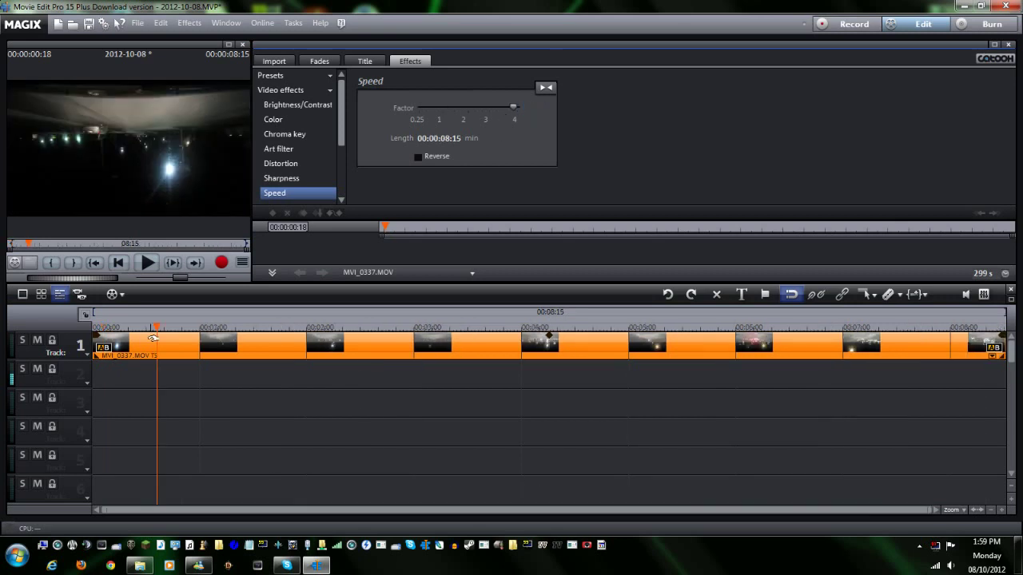
{"action": "type", "text": "40"}
{"action": "key", "text": "Return"}
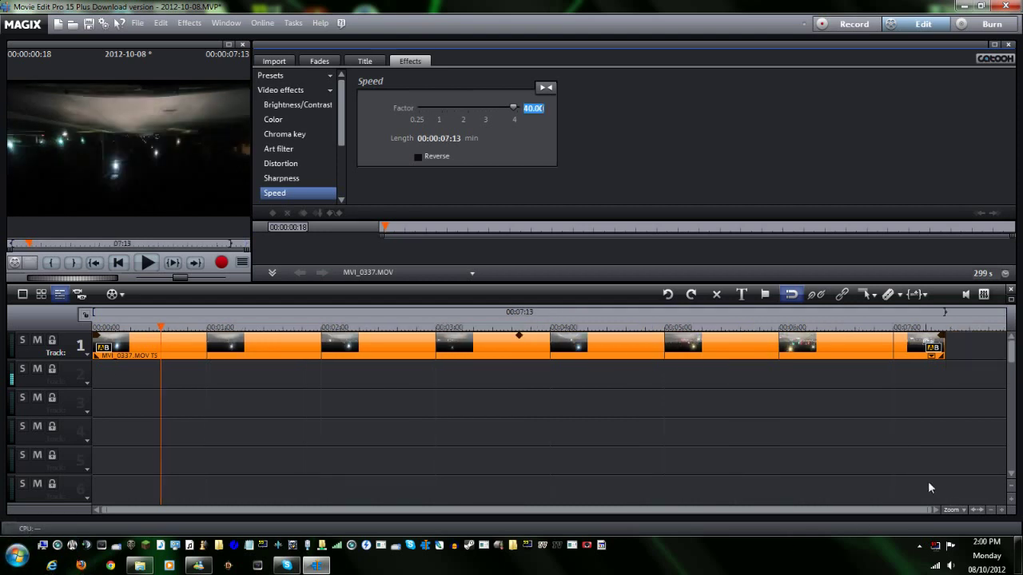
{"action": "left_click", "coordinate": [103, 327]}
{"action": "key", "text": "space"}
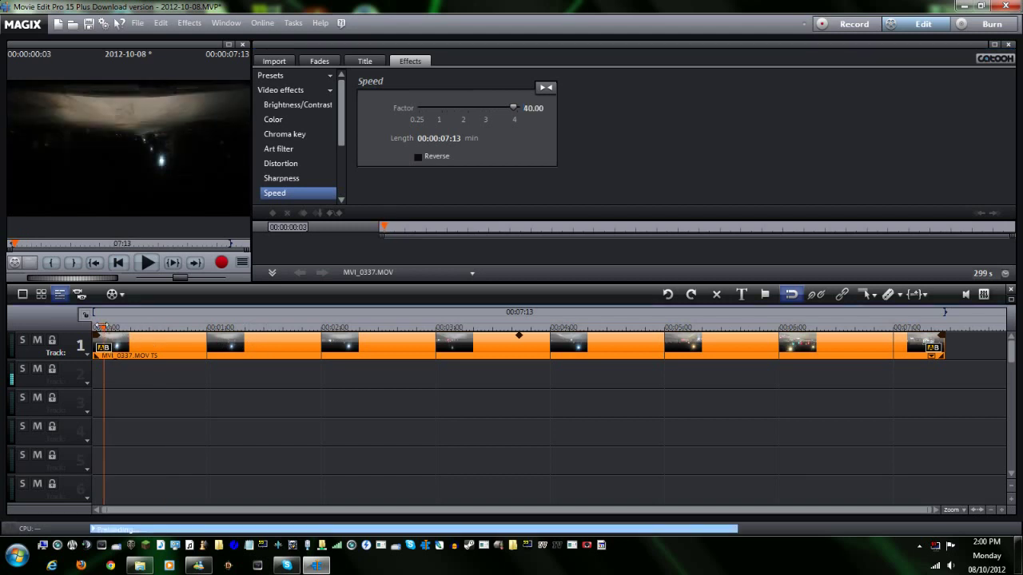